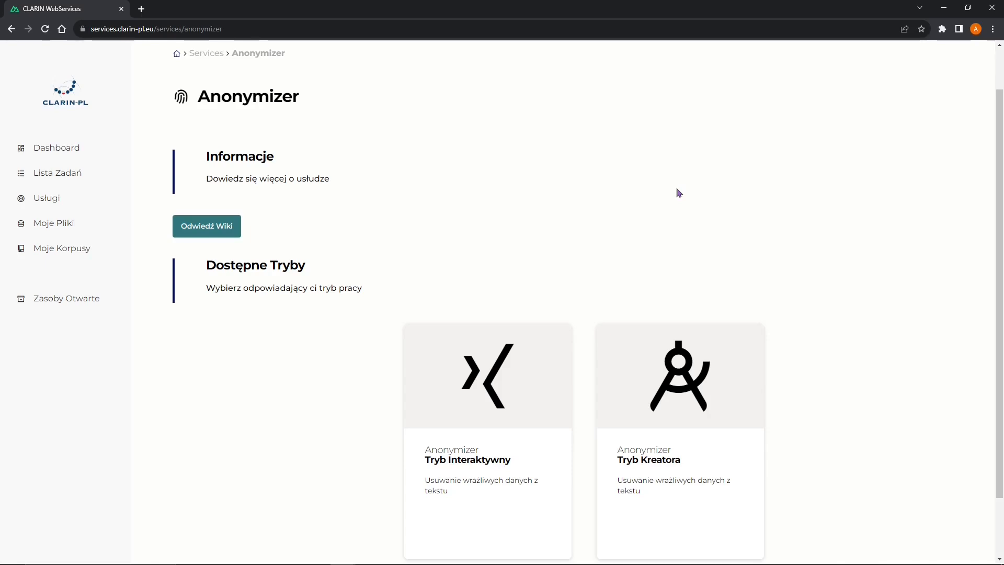
# - Open the Anonymizer service from the service list in interactive mode (Tryb Interaktywny)
pyautogui.click(43, 210)
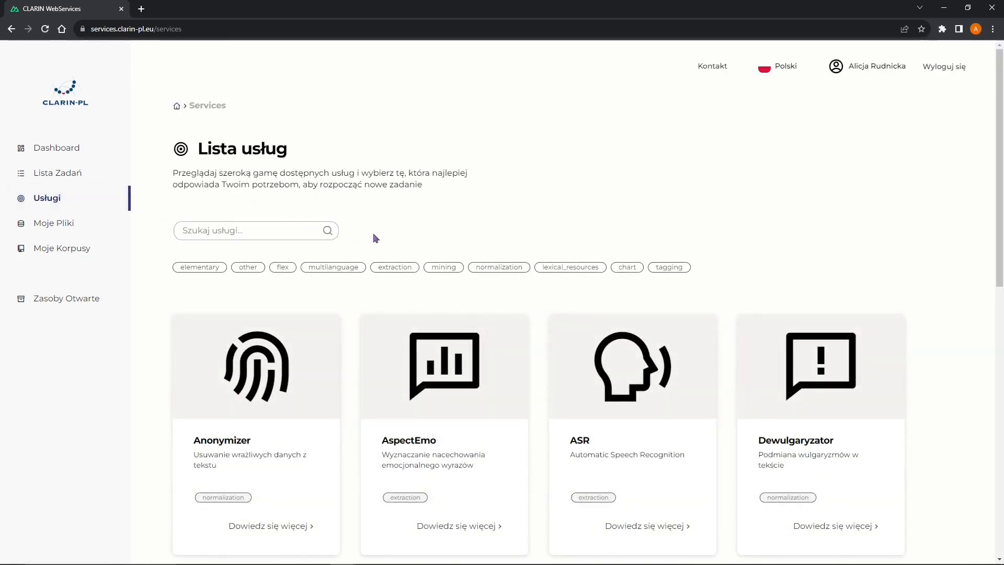
pyautogui.click(263, 409)
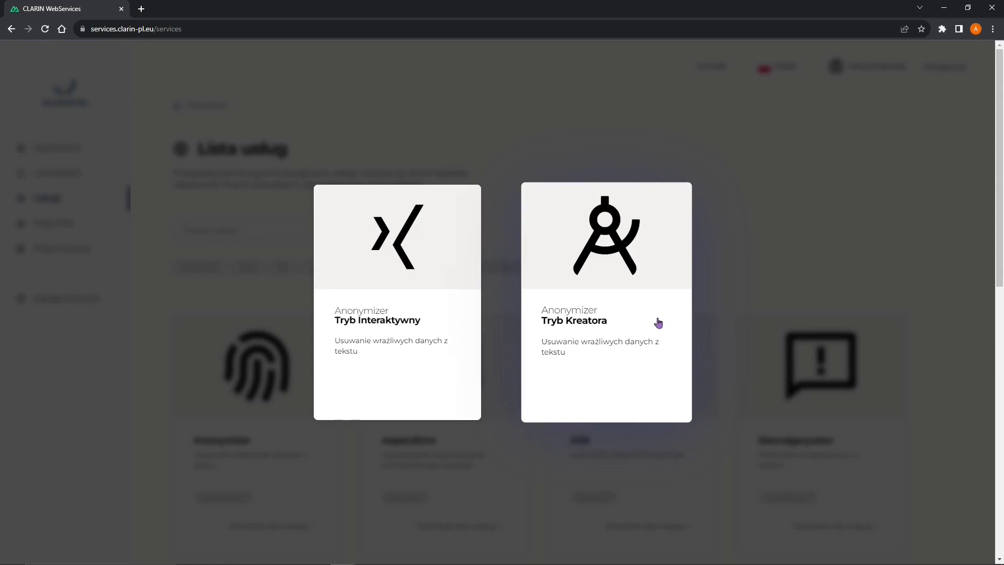
pyautogui.click(410, 305)
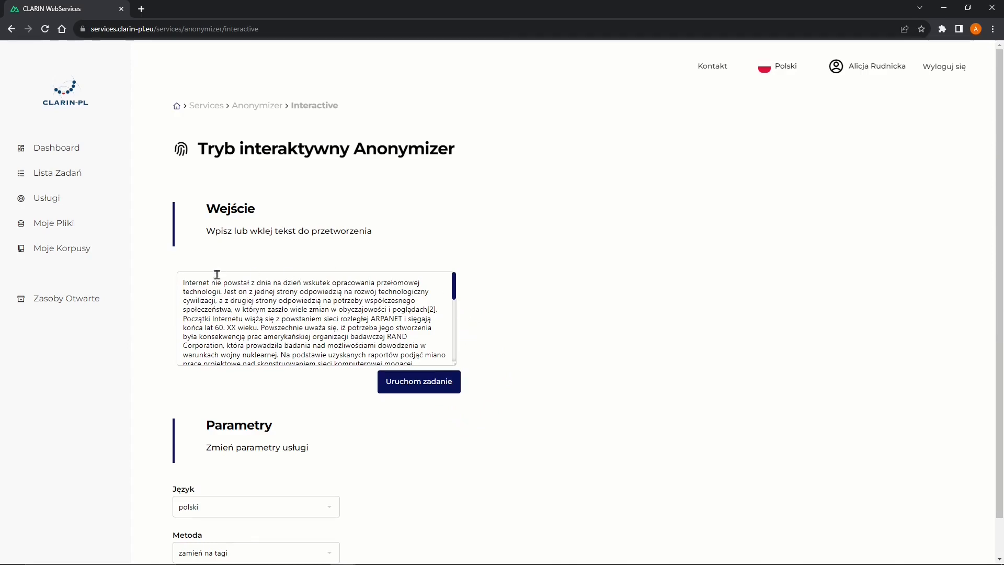
# - Run the anonymization task on the provided sample text with language polski and method zamień na tagi
pyautogui.moveTo(179, 282); pyautogui.dragTo(412, 387)
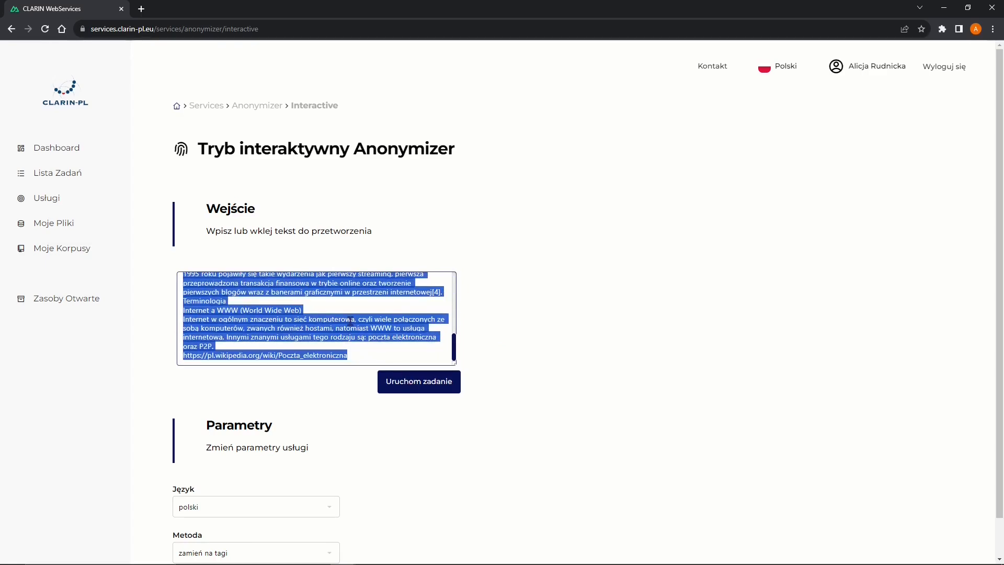
pyautogui.scroll(-1, 350, 320)
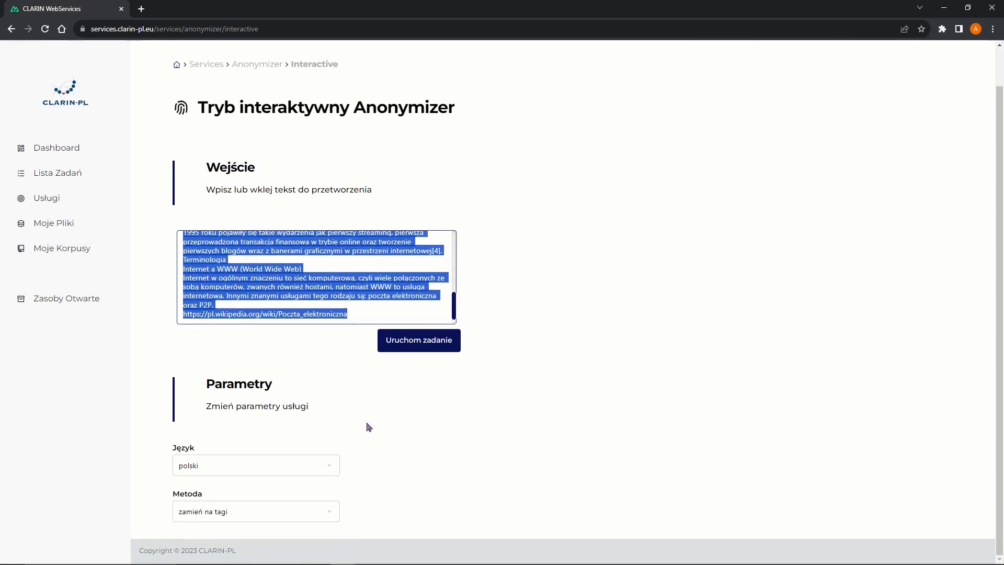
pyautogui.click(328, 465)
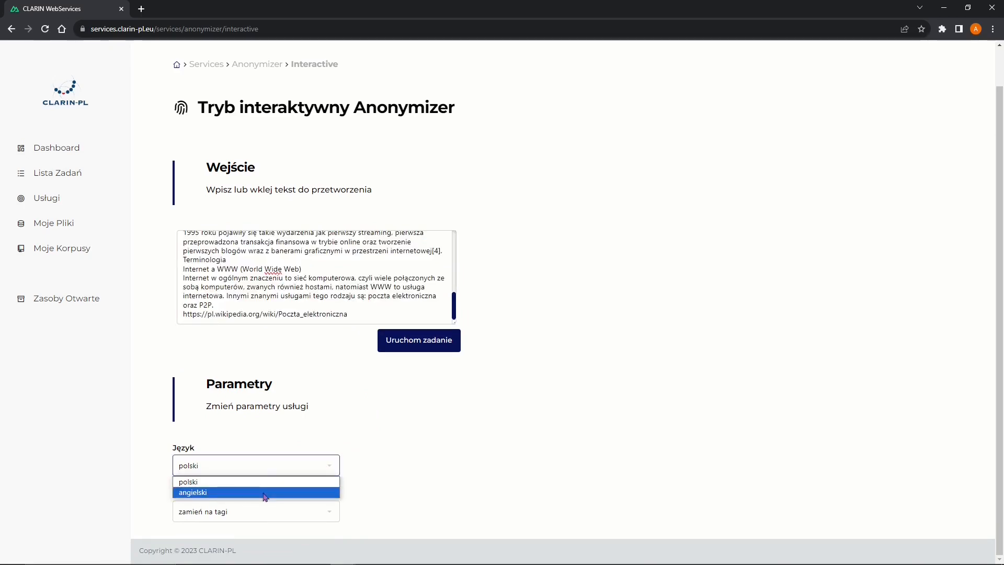
pyautogui.click(264, 514)
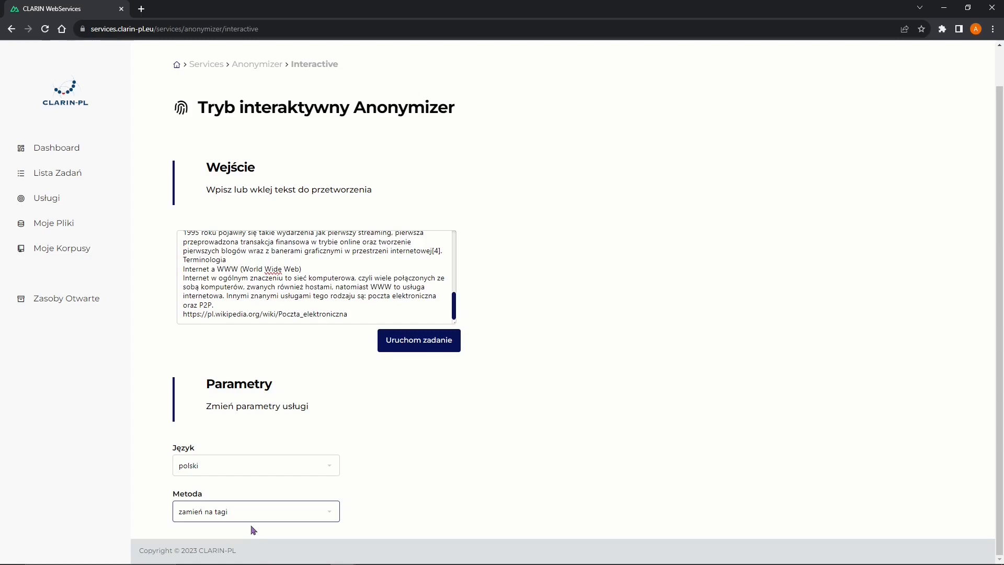
pyautogui.click(411, 349)
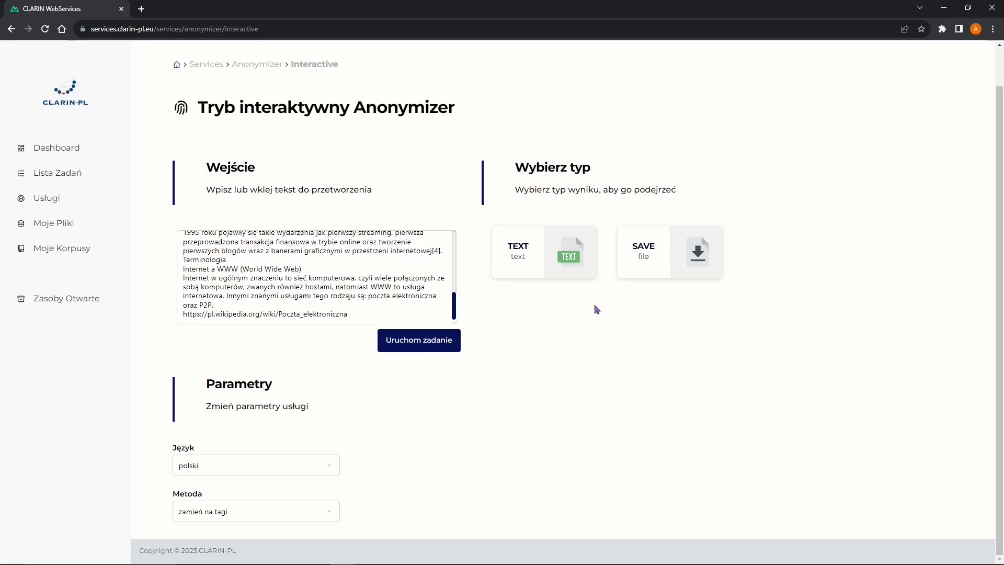
# - Preview the anonymized result as plain text and download it as a file
pyautogui.click(574, 254)
pyautogui.scroll(-2, 785, 290)
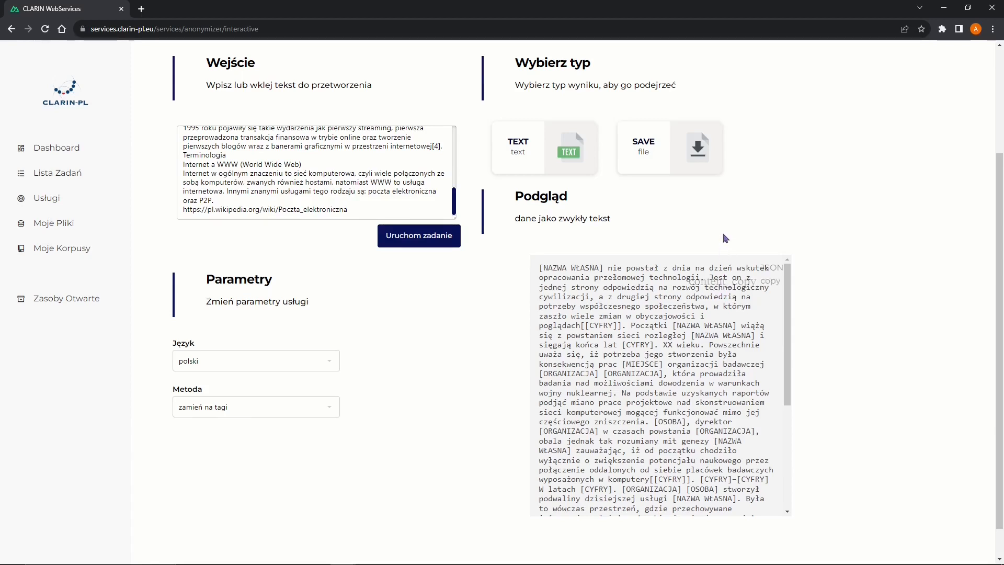
pyautogui.click(674, 160)
pyautogui.click(559, 379)
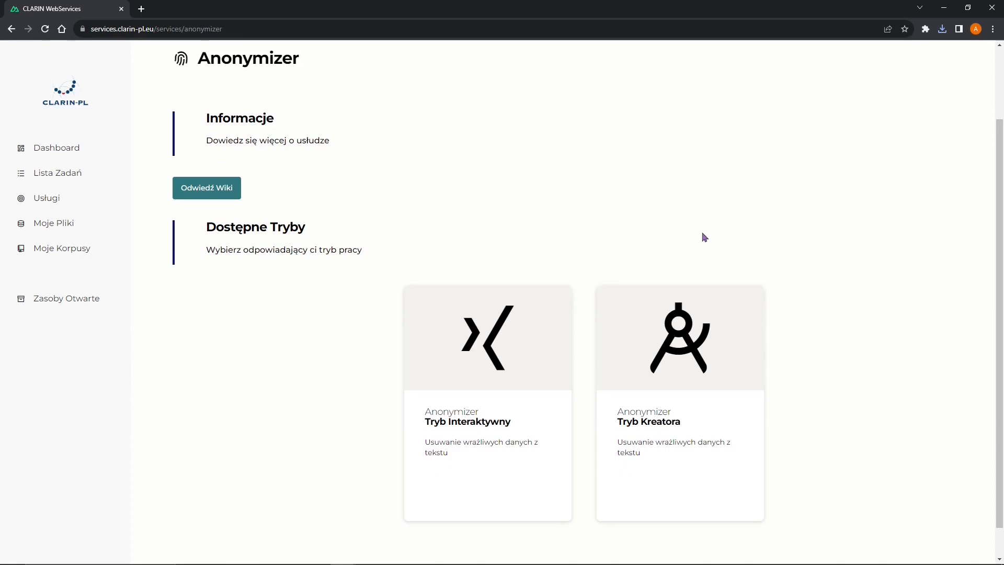
# - Start a new Anonymizer task in creator mode (Tryb Kreatora) and use the default task name
pyautogui.click(701, 378)
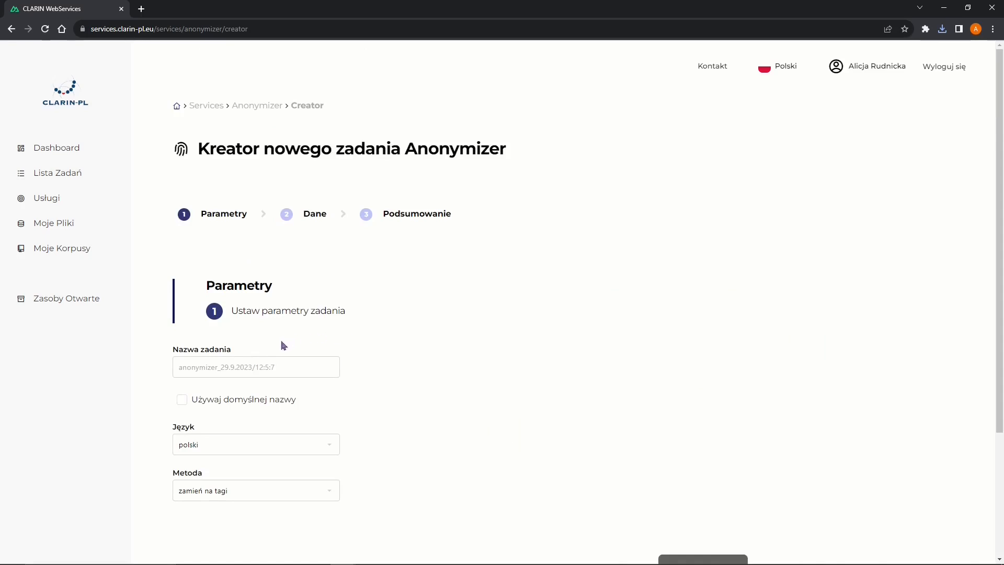
pyautogui.click(226, 369)
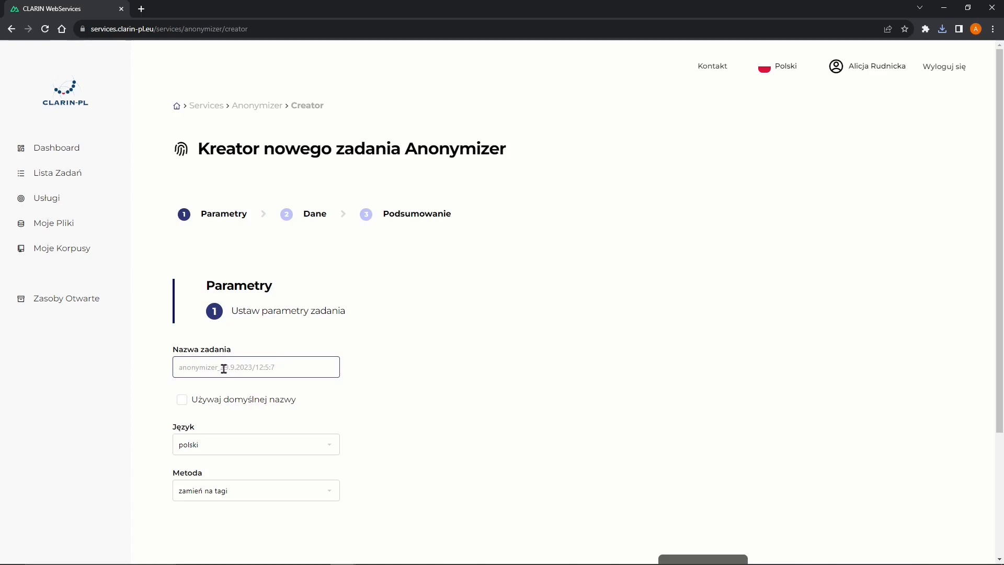
pyautogui.click(184, 402)
pyautogui.click(186, 420)
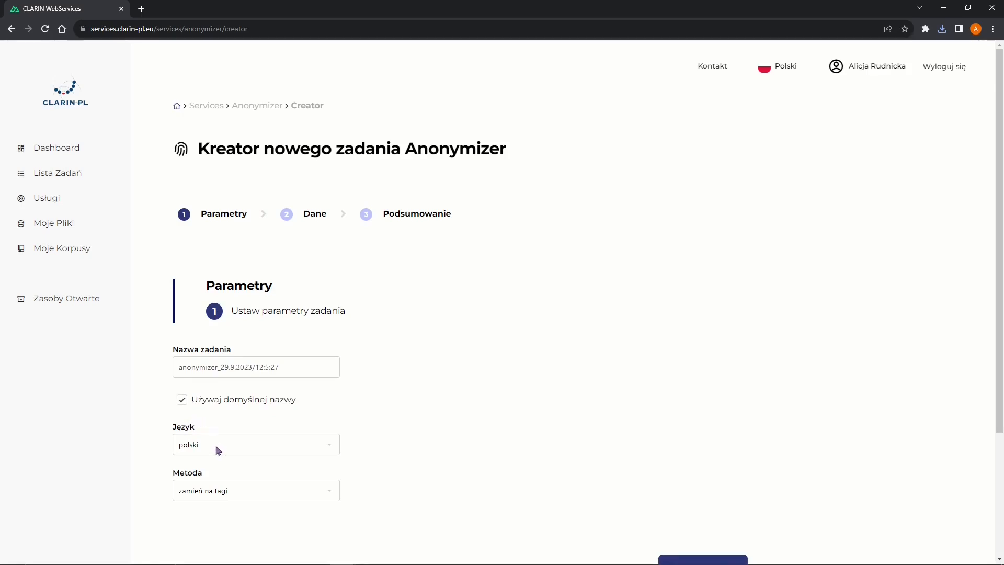
# - Keep the task language polski, choose the method zamień na tagi and continue to the data selection
pyautogui.click(248, 445)
pyautogui.click(242, 490)
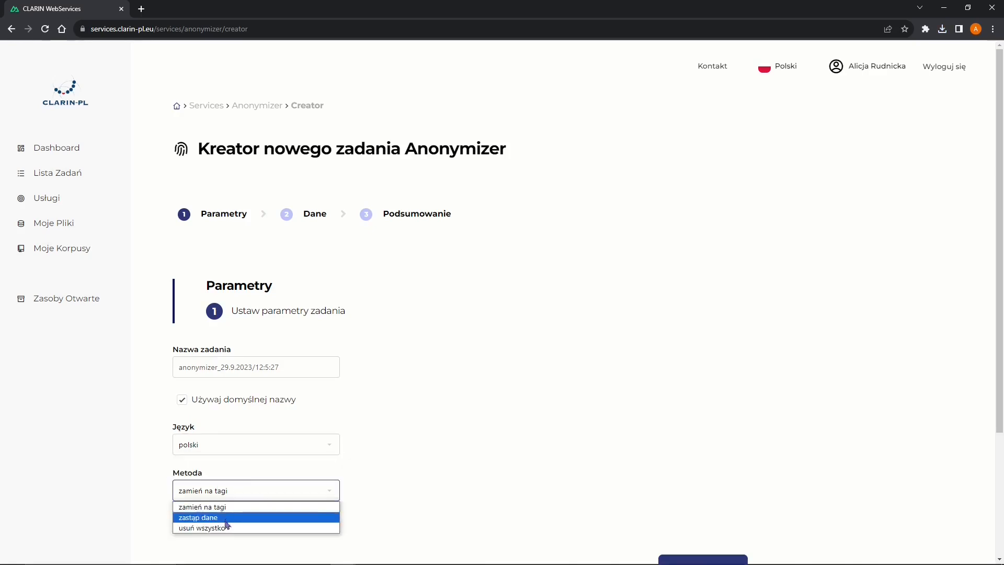
pyautogui.click(232, 508)
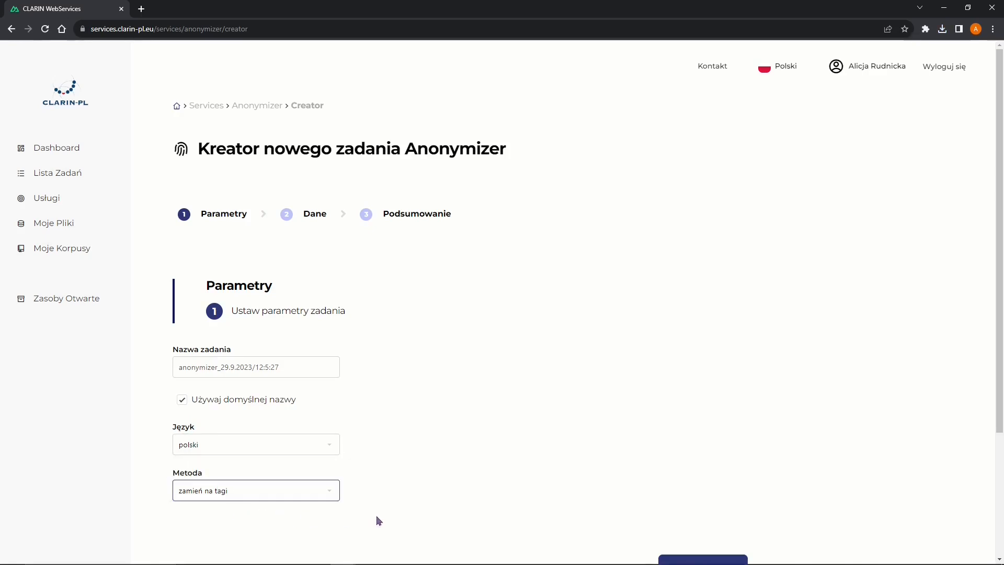
pyautogui.scroll(-1, 535, 498)
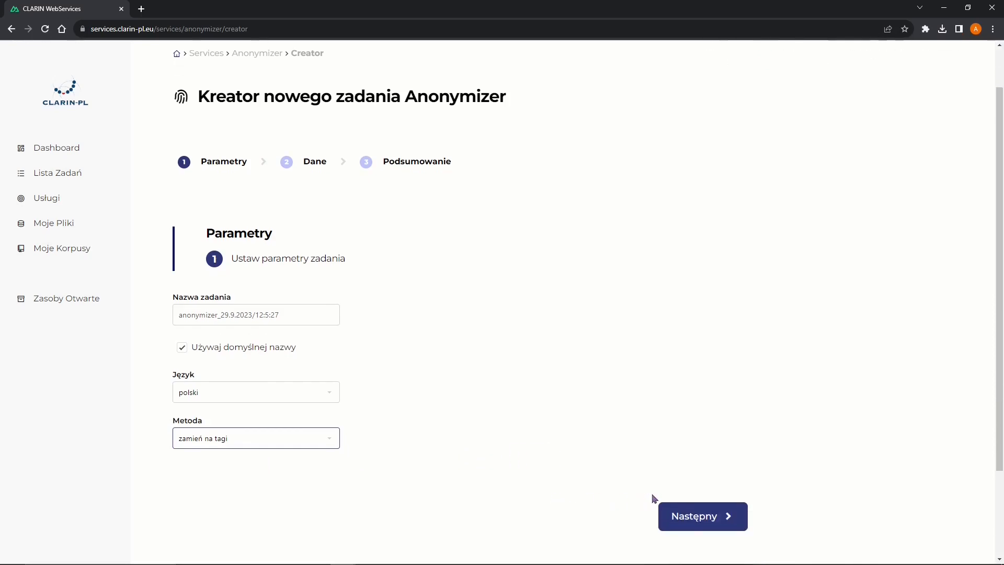
pyautogui.click(703, 527)
# - Choose Opinie 1.docx as the task's input data and run the task from the summary
pyautogui.scroll(-2, 759, 472)
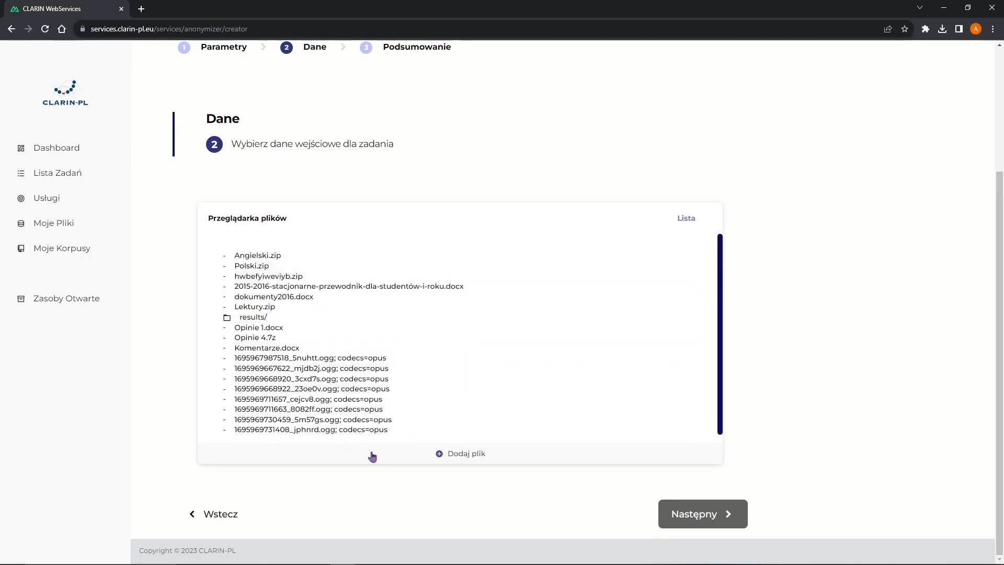
pyautogui.click(458, 459)
pyautogui.click(264, 451)
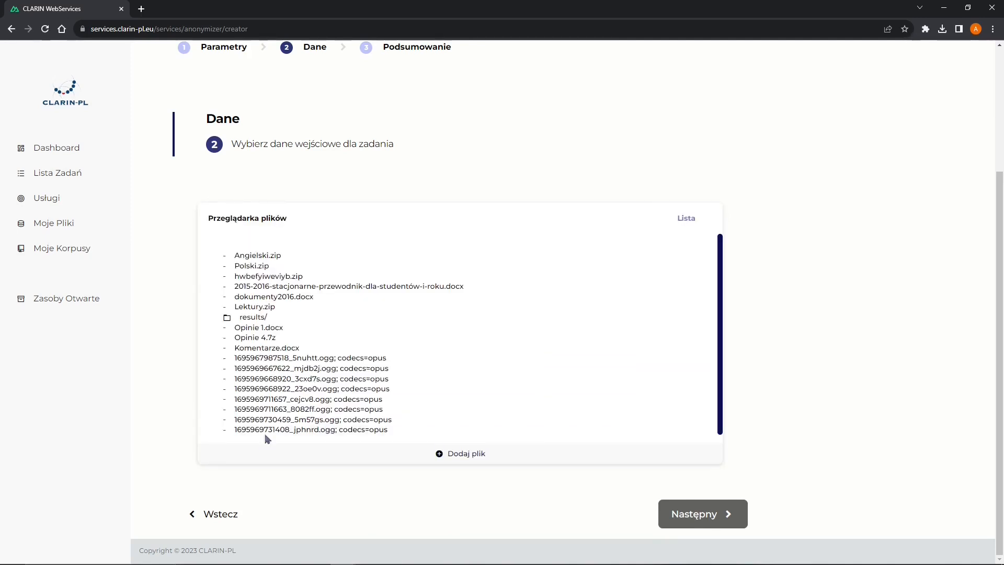
pyautogui.click(270, 329)
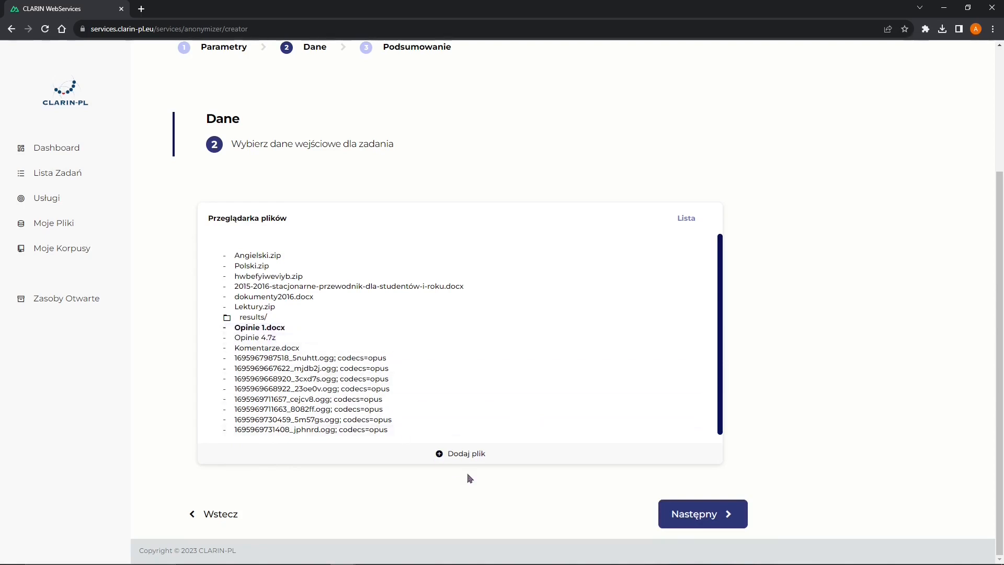
pyautogui.click(675, 524)
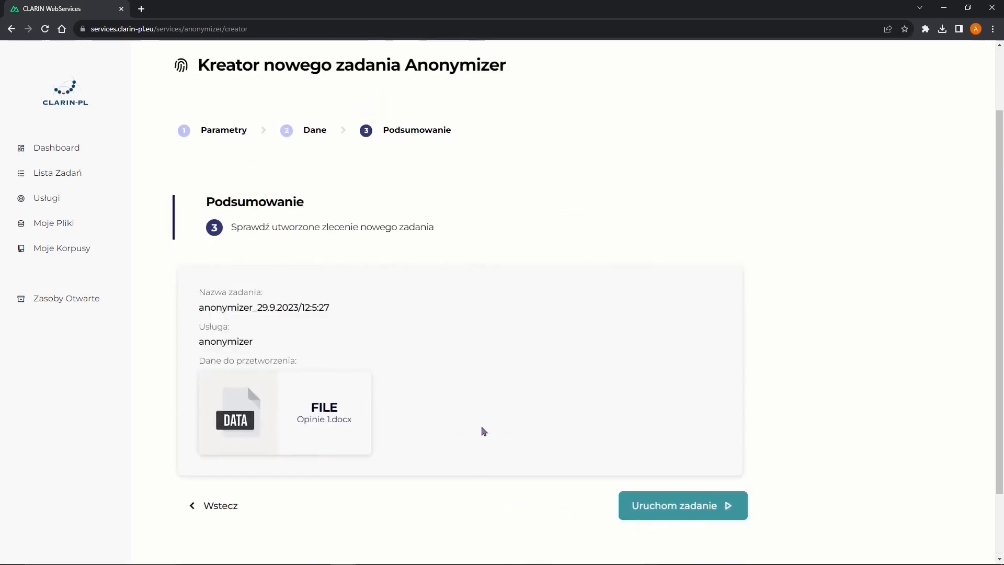
pyautogui.scroll(-2, 481, 428)
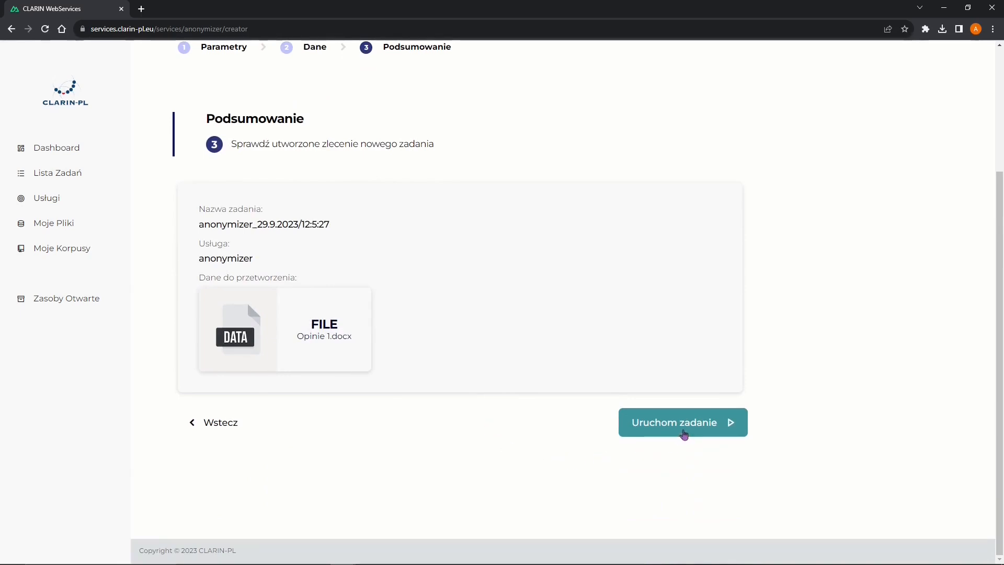
pyautogui.click(684, 434)
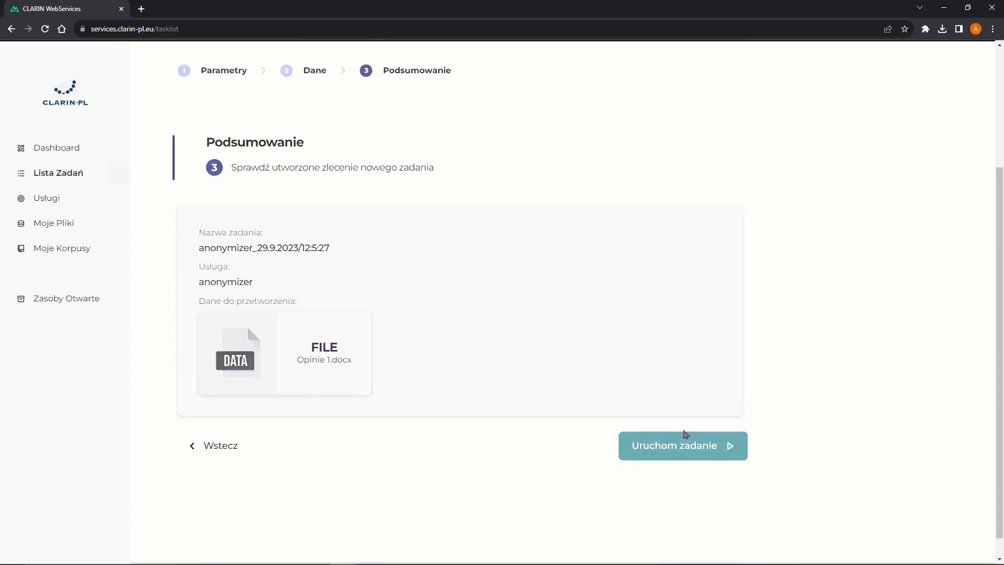
# - Open the results of the newest anonymizer task in the task list and download the ZIP archive
pyautogui.scroll(-1, 724, 369)
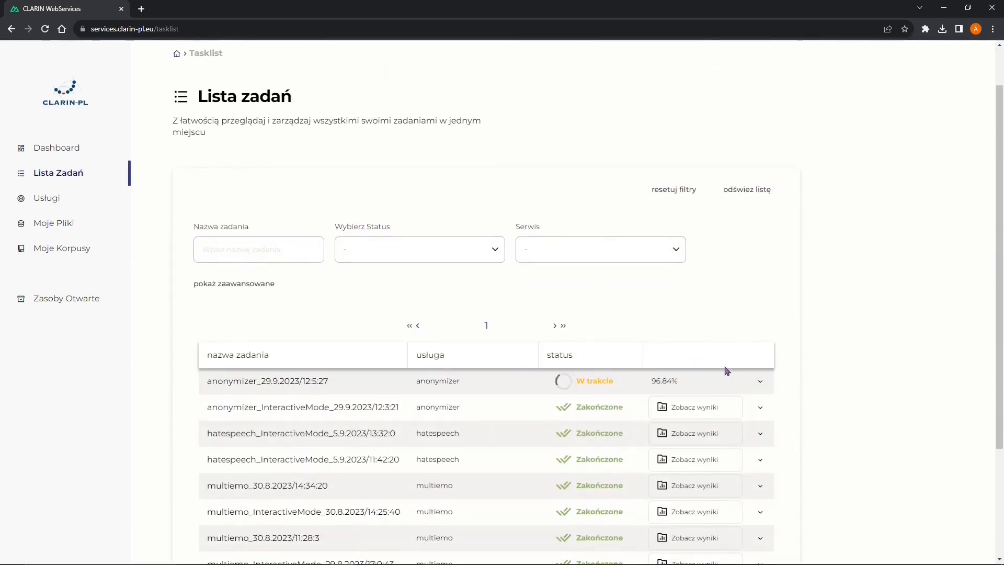
pyautogui.scroll(-1, 702, 341)
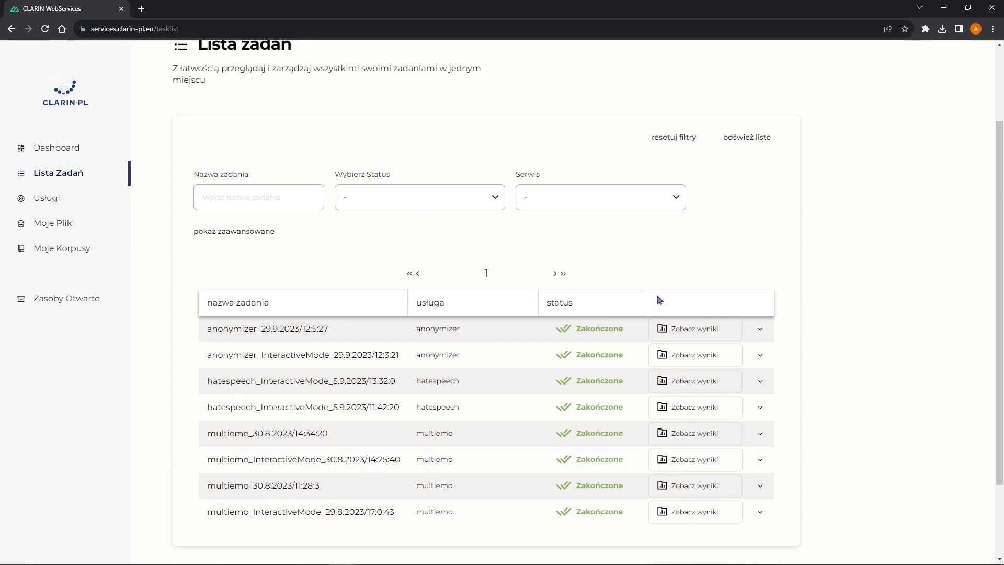
pyautogui.click(697, 330)
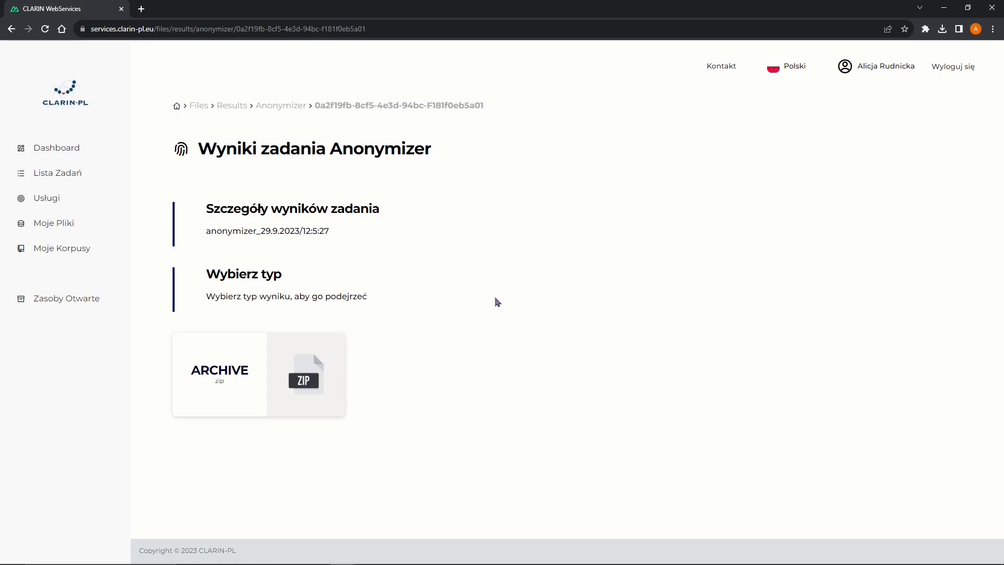
pyautogui.click(299, 373)
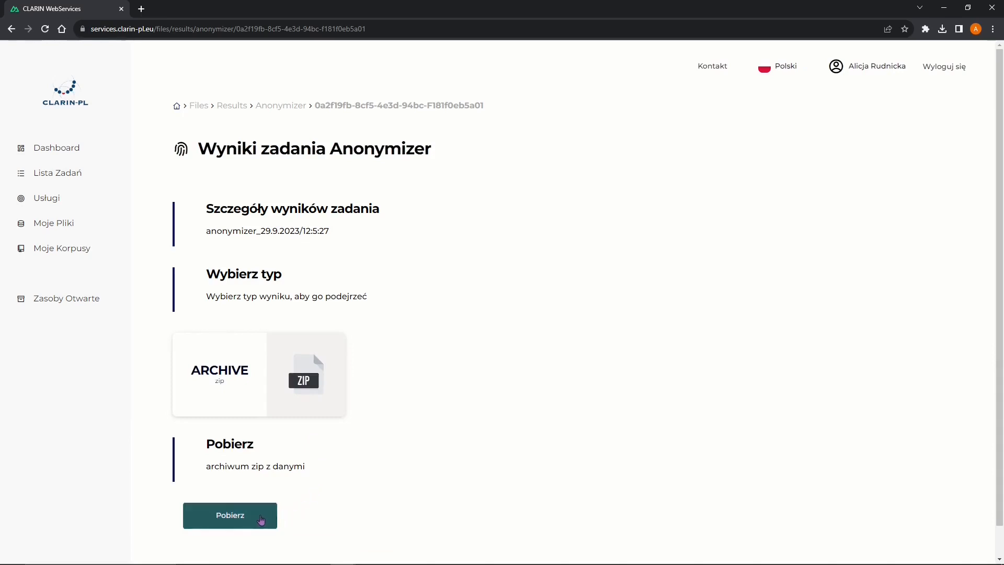
pyautogui.click(261, 518)
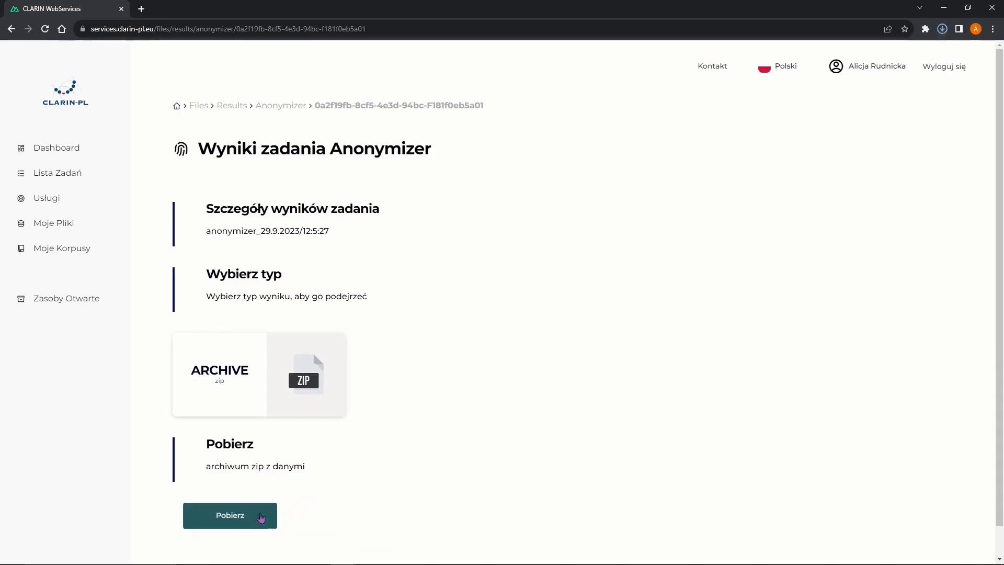